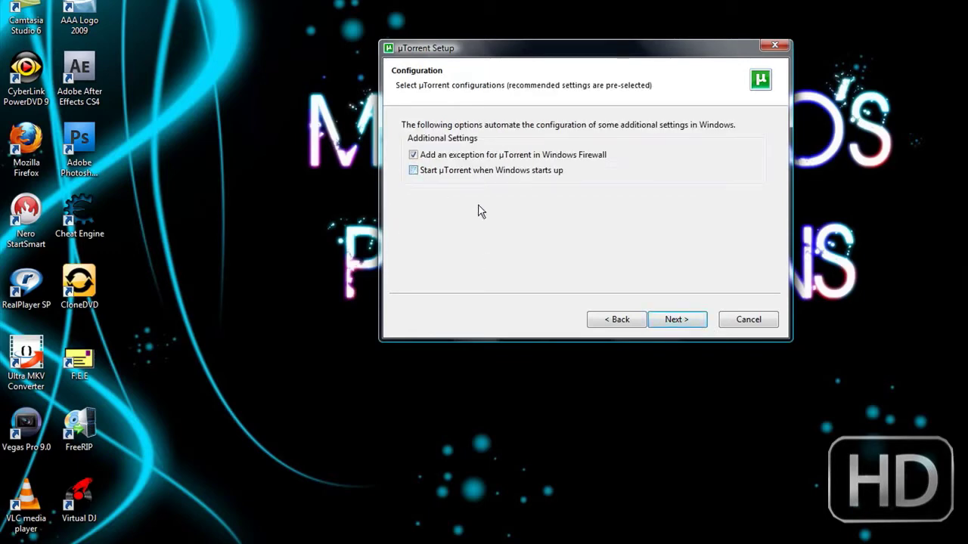
Accept the configuration settings, decline the Ask.com homepage and toolbar offers, and install µTorrent
left_click(676, 324)
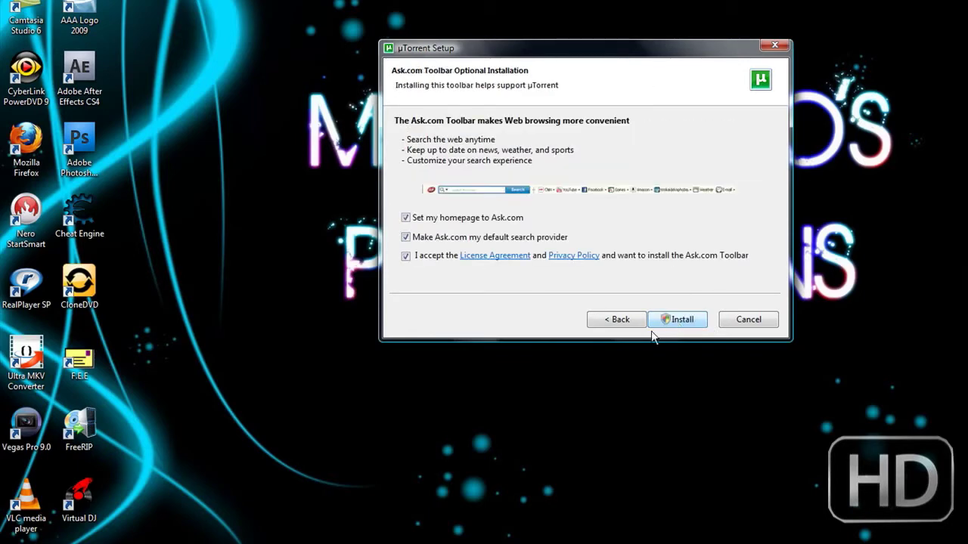
left_click(406, 218)
left_click(406, 257)
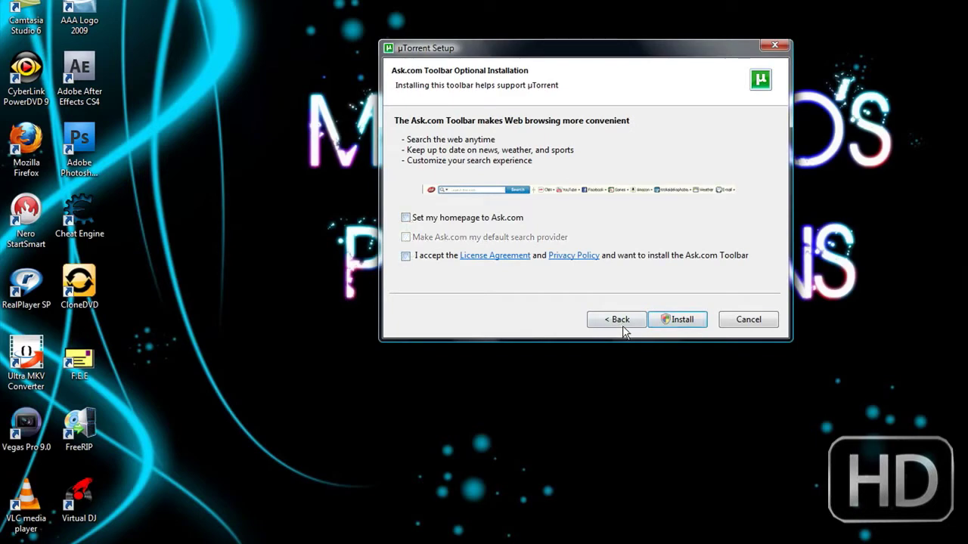
left_click(668, 323)
left_click(624, 208)
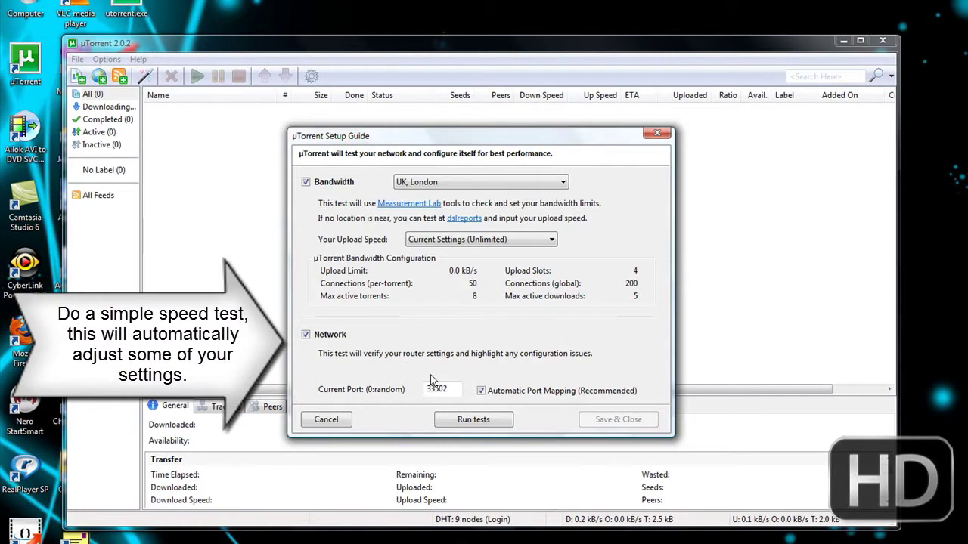
Run the bandwidth and network tests for UK, London and save the resulting settings
left_click(465, 421)
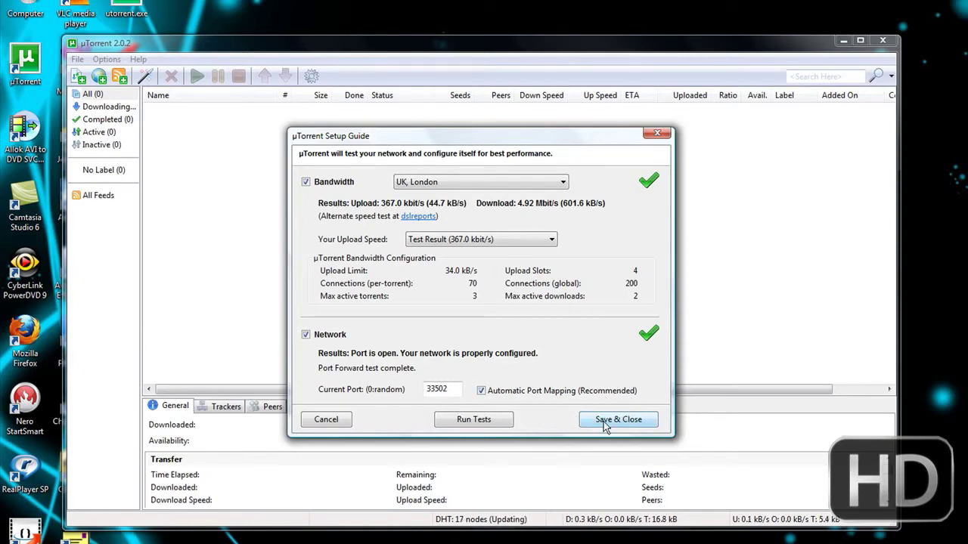
left_click(603, 421)
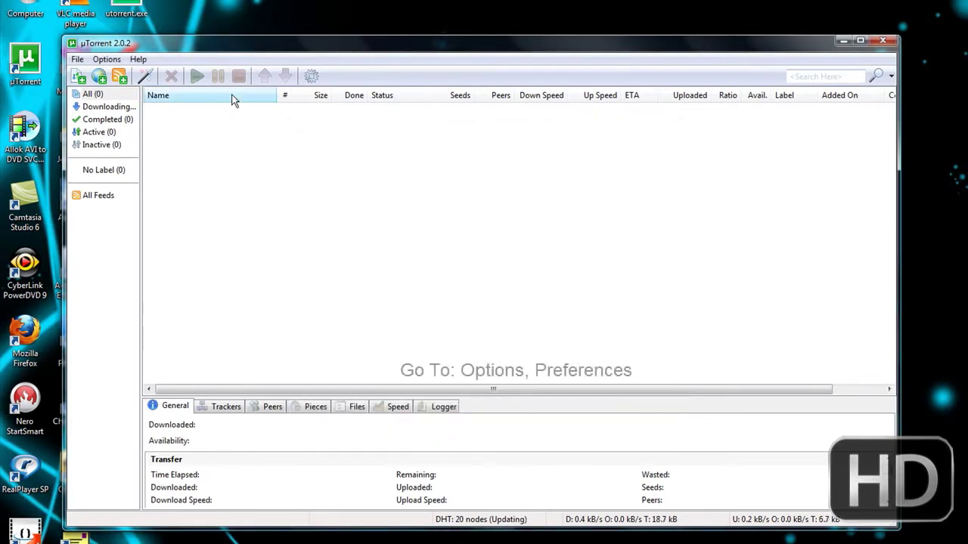
In the General preferences, turn off the startup association check, automatic update checks and sending of detailed info
left_click(106, 59)
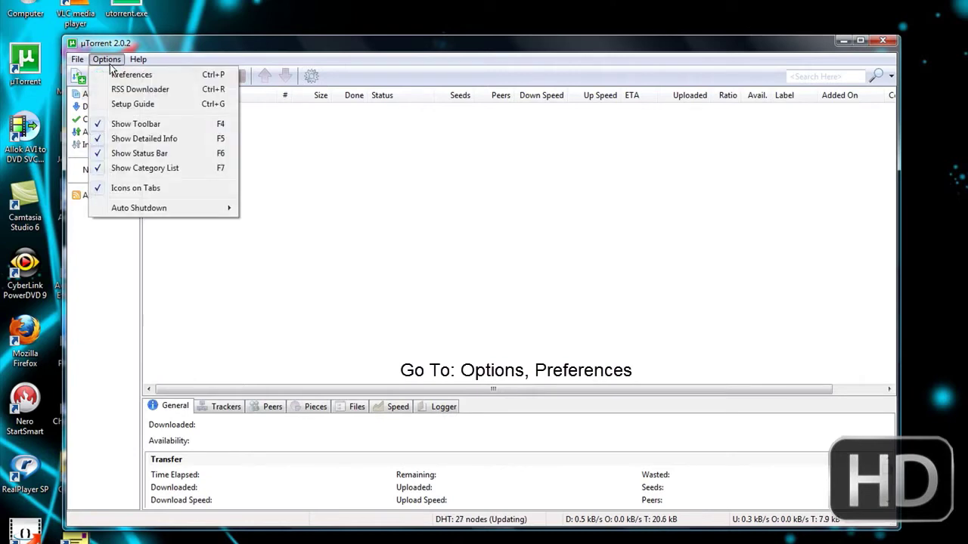
left_click(137, 77)
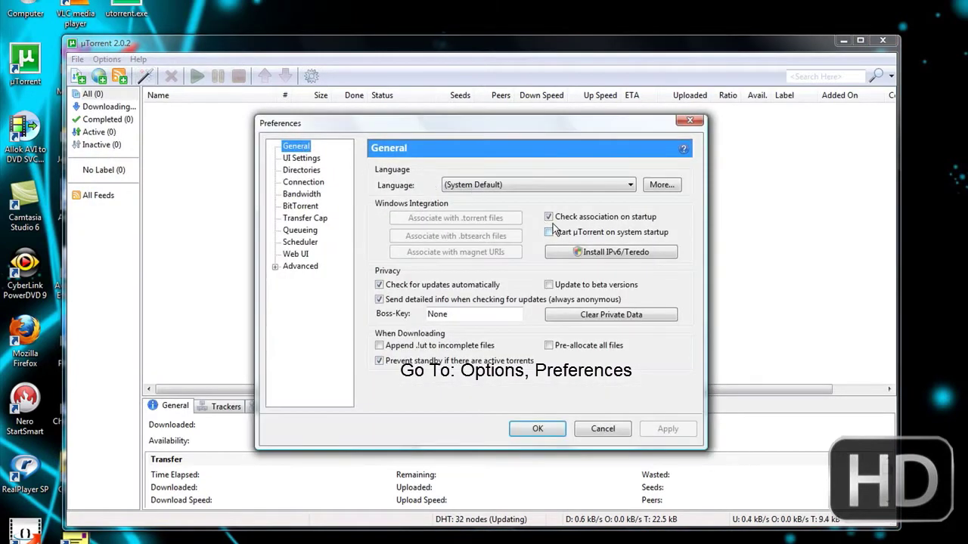
left_click(549, 217)
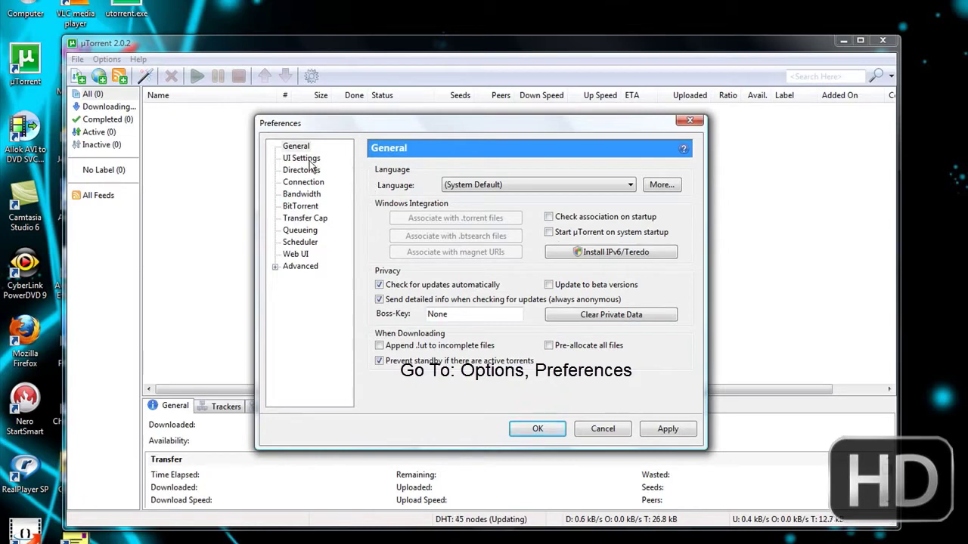
left_click(379, 285)
left_click(380, 300)
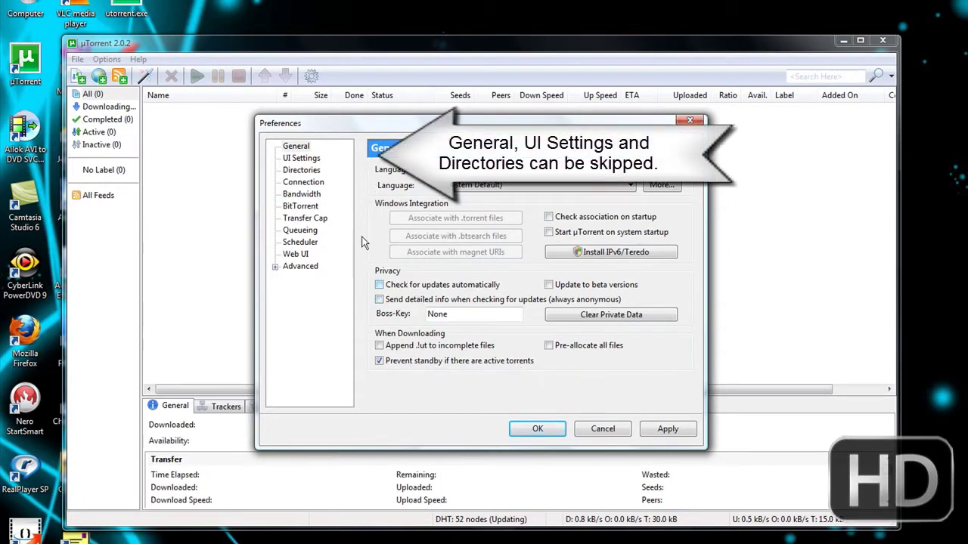
In the UI Settings preferences, set the double-click action for seeding torrents to Show Properties
left_click(300, 158)
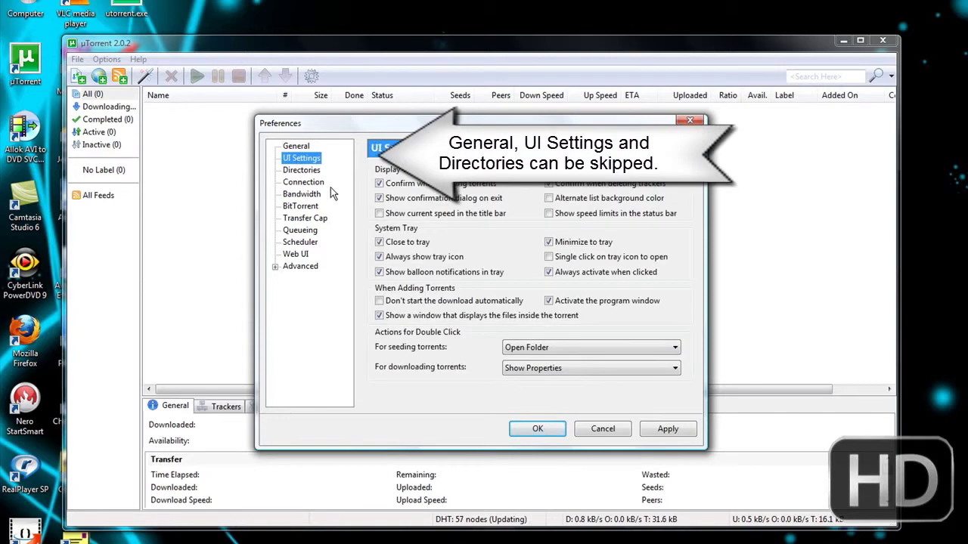
left_click(594, 347)
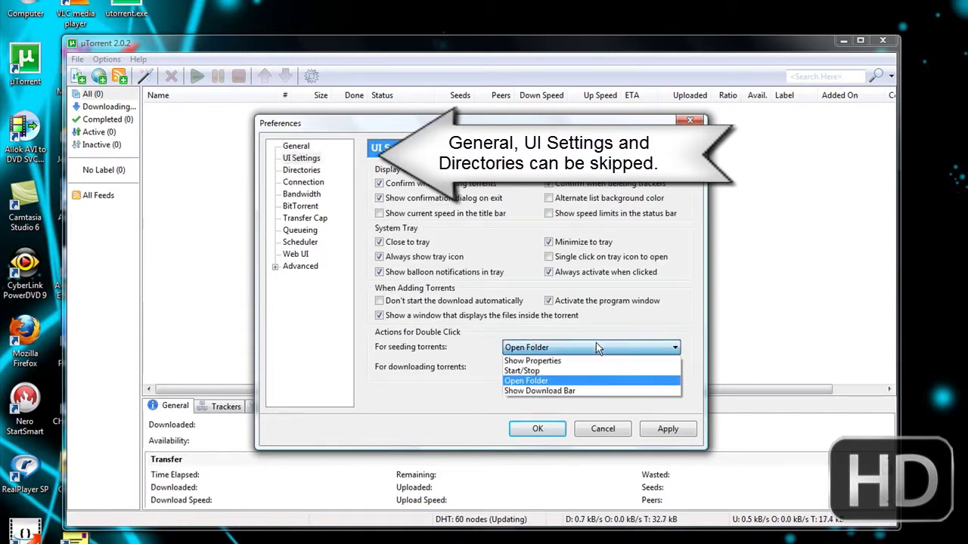
left_click(552, 362)
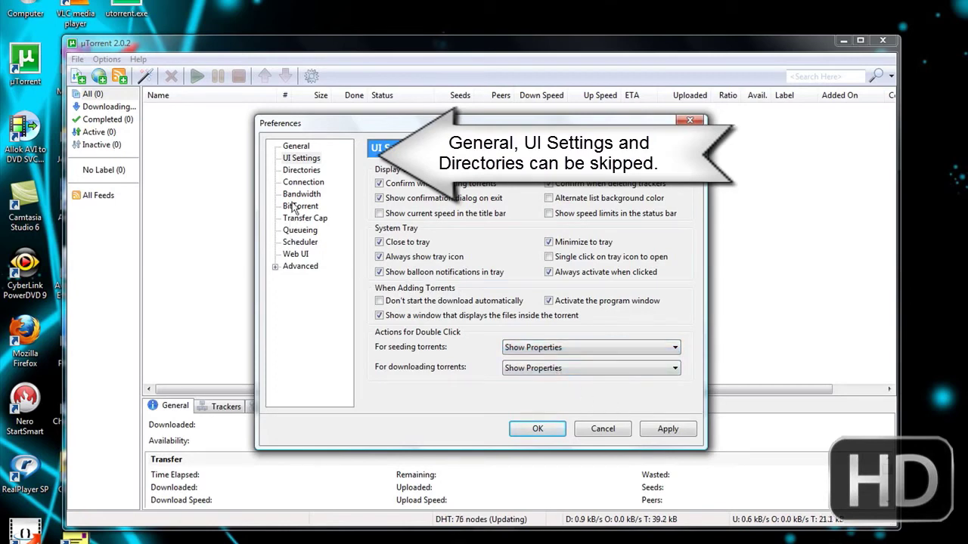
In the Connection preferences, set the port used for incoming connections to 45682
left_click(301, 171)
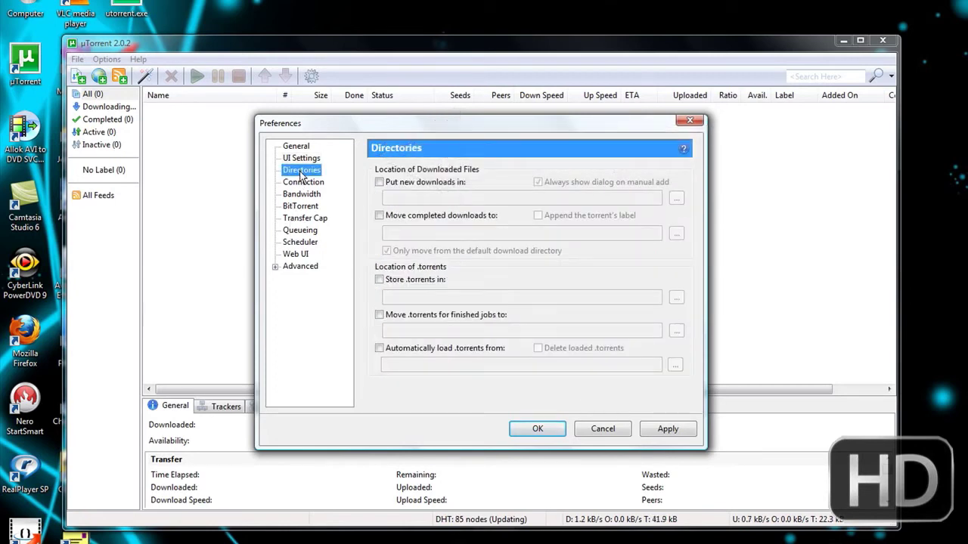
left_click(302, 181)
left_click_drag(599, 183, 572, 184)
key("BackSpace")
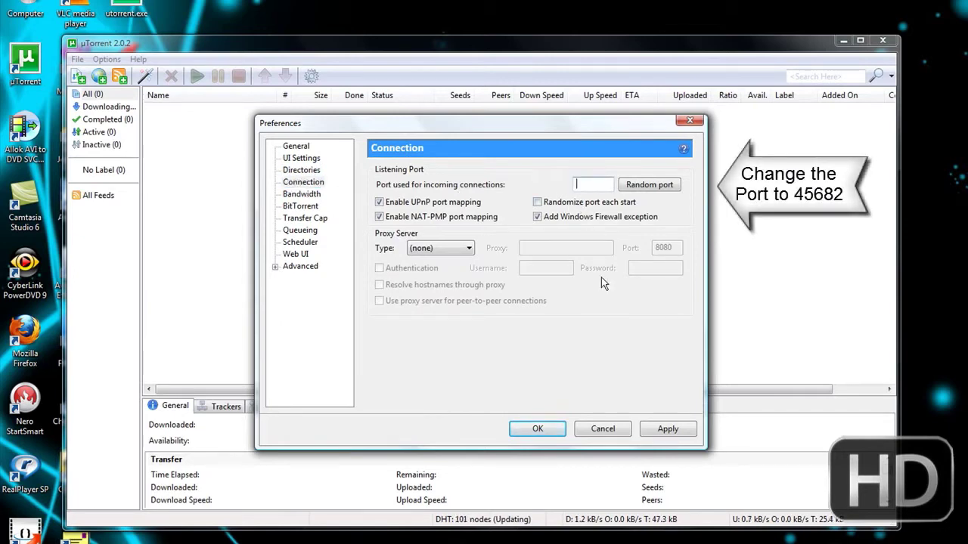
type("45682")
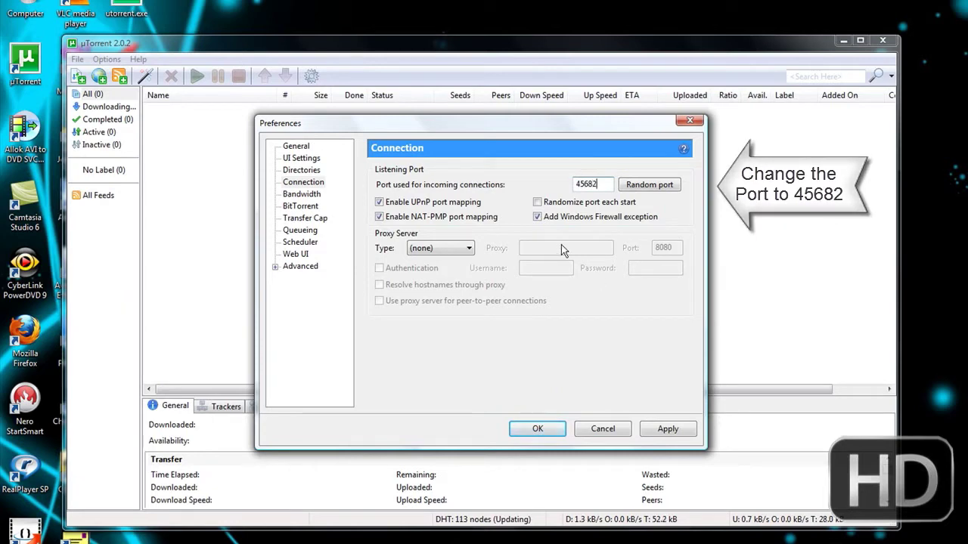
In the Bandwidth preferences, set the global maximum connections to 1890 and the maximum connected peers per torrent to 2329
left_click(301, 195)
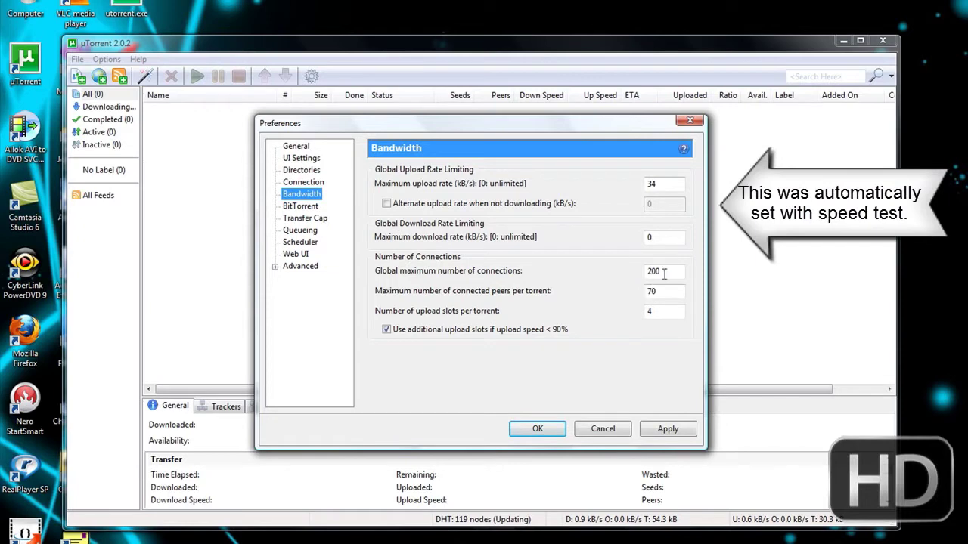
left_click_drag(664, 273, 629, 272)
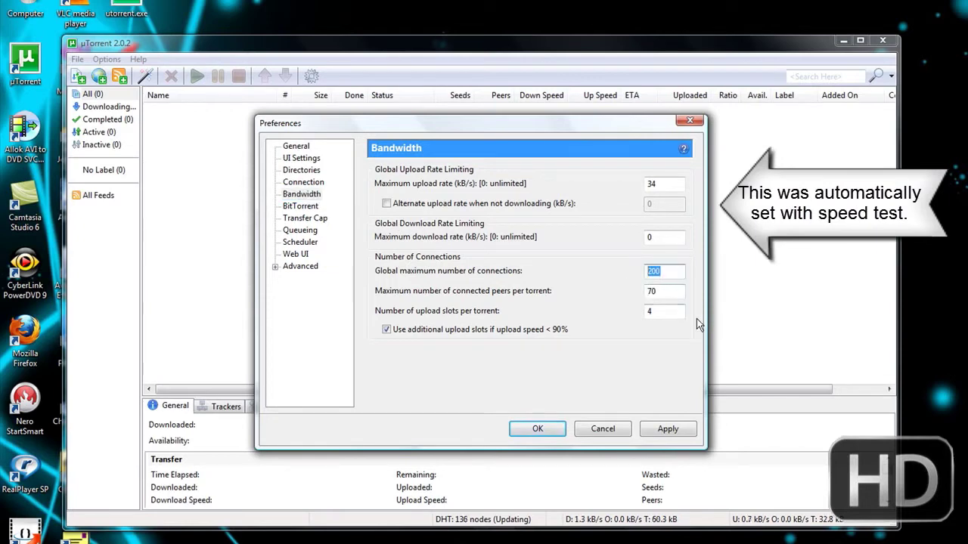
key("BackSpace")
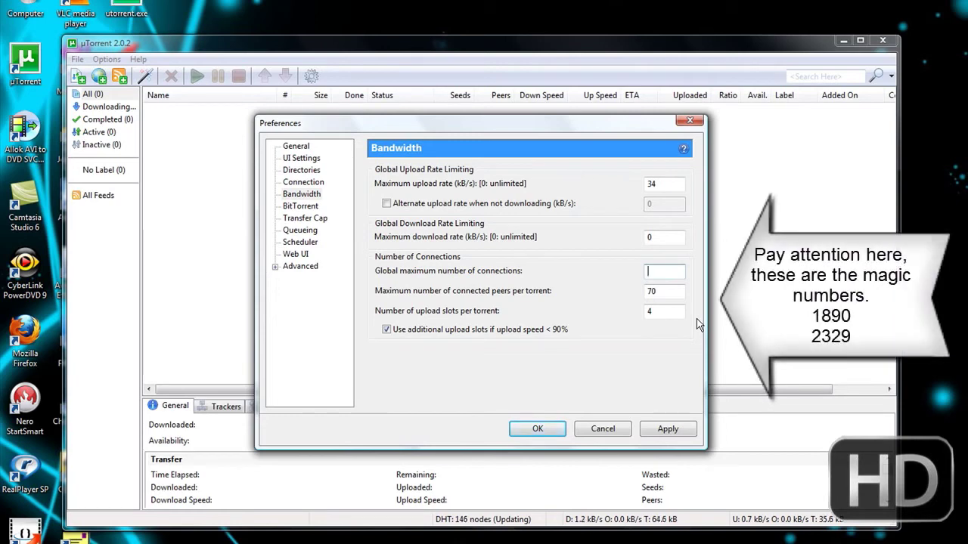
type("1890")
key("Tab")
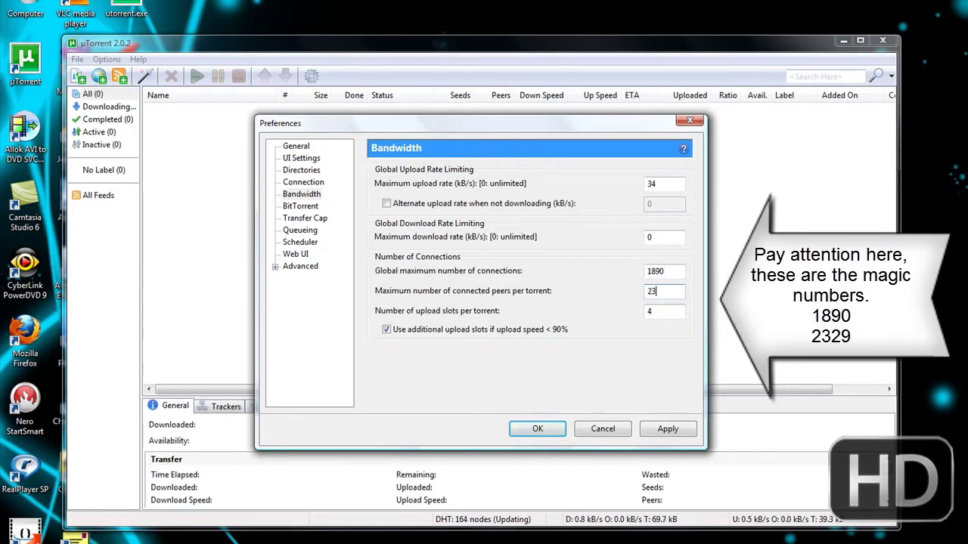
type("2329")
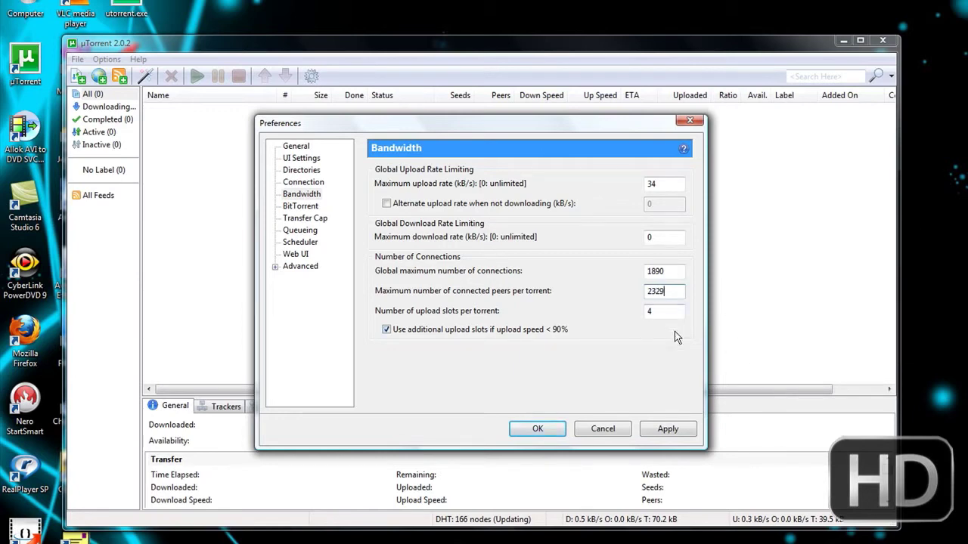
In the BitTorrent preferences, set outgoing protocol encryption to Enabled
left_click(310, 207)
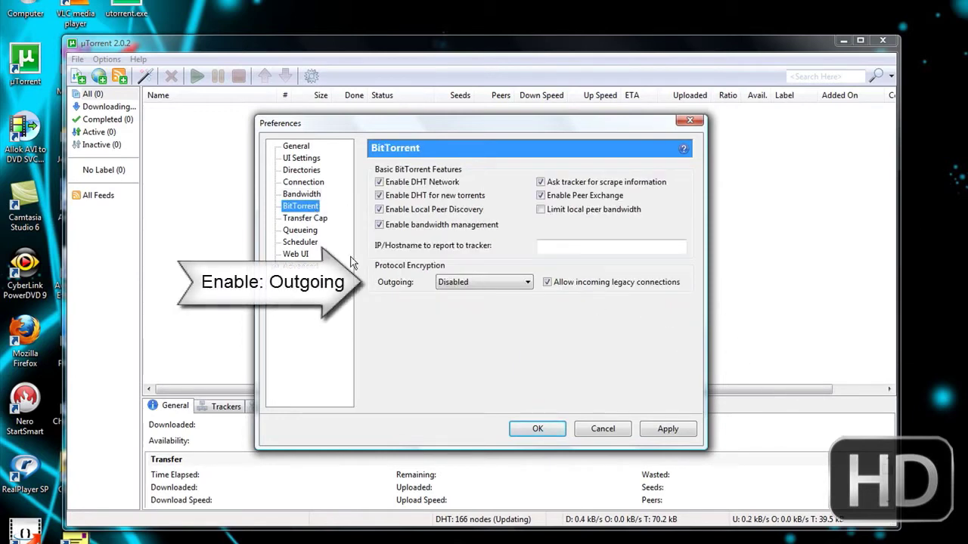
left_click(499, 282)
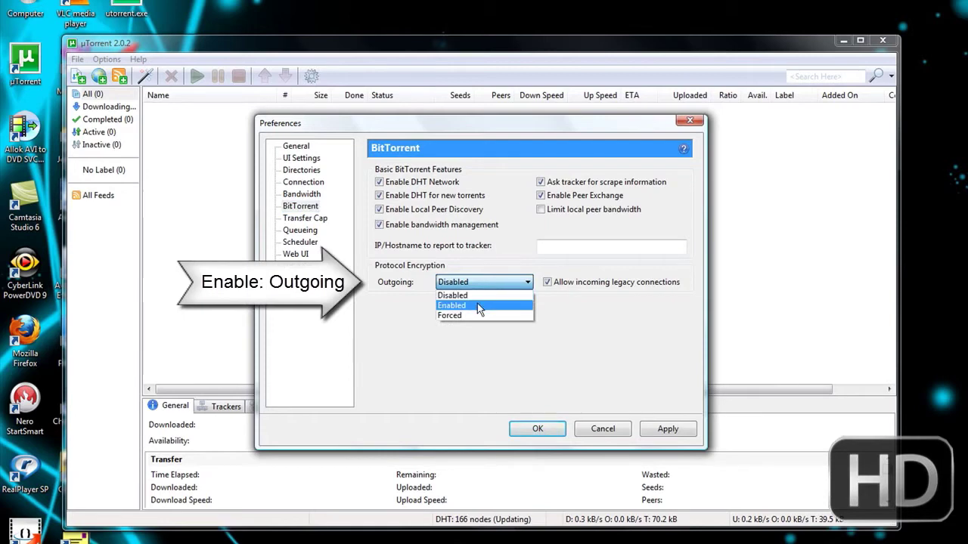
left_click(473, 304)
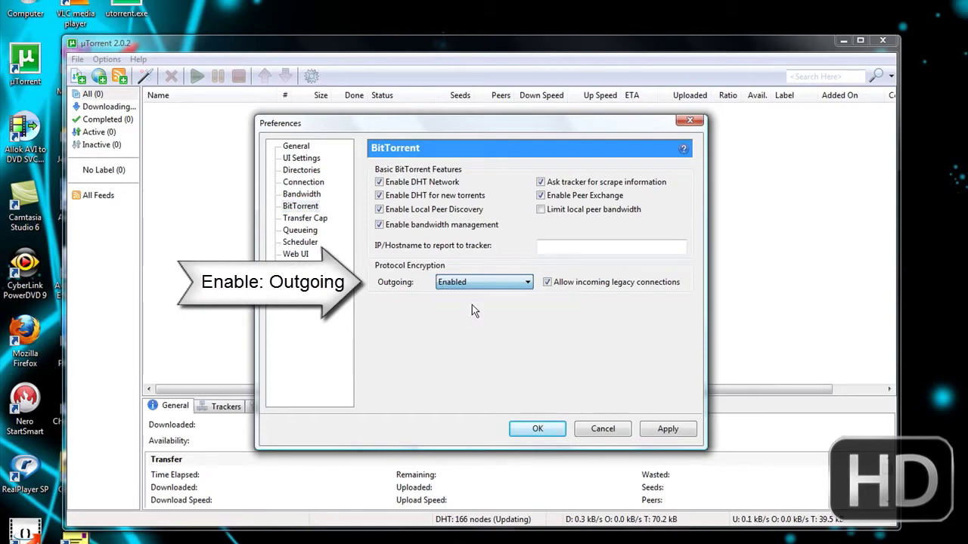
In the Queueing preferences, set the default seeding ratio to 100 %
left_click(315, 219)
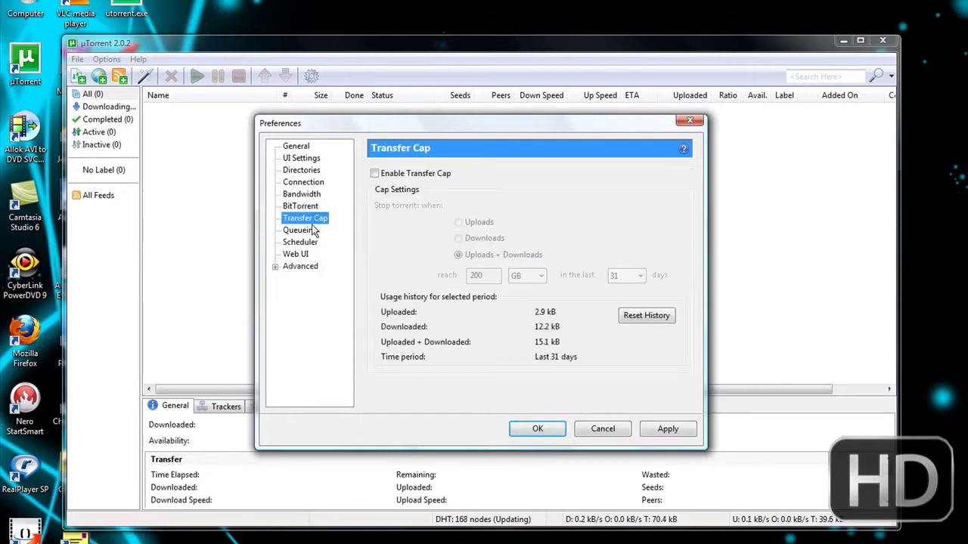
left_click(309, 231)
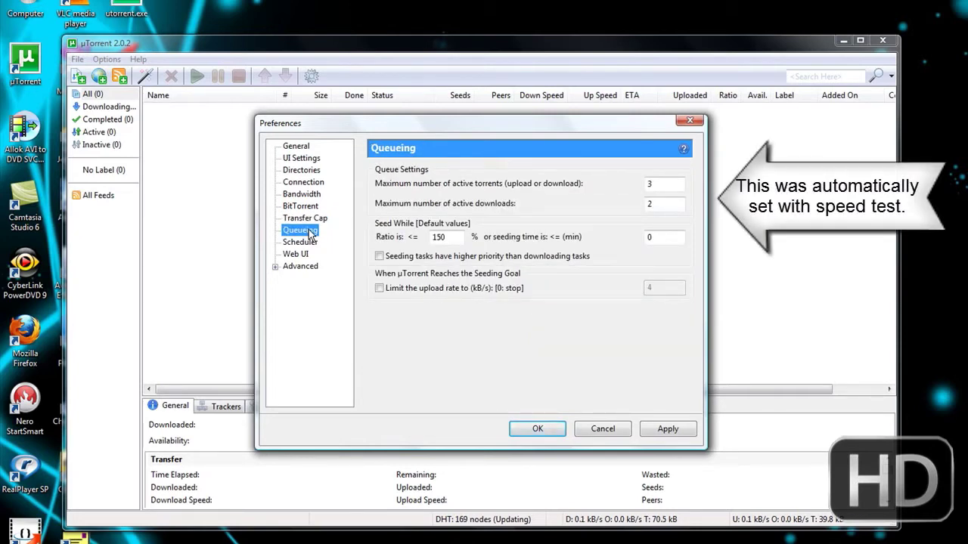
double_click(445, 238)
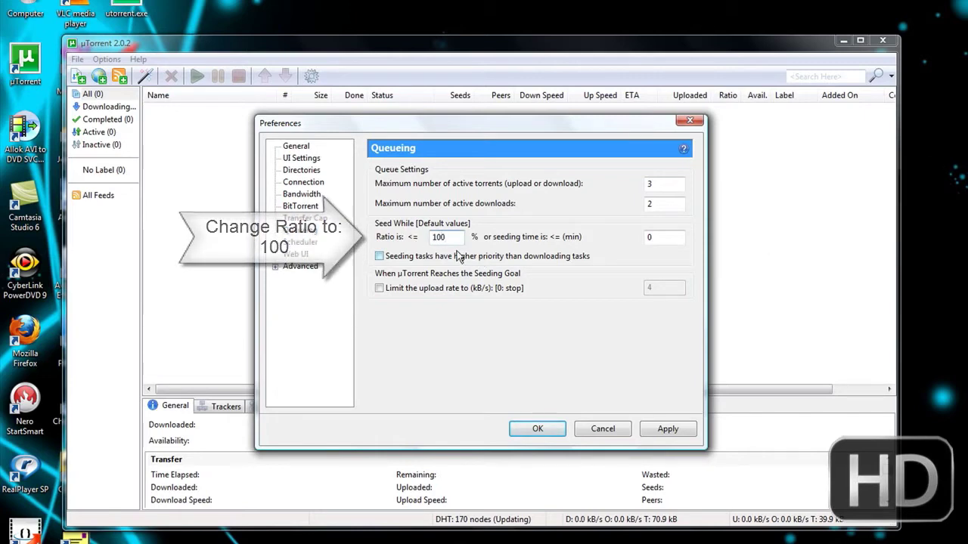
Look over the Scheduler, Web UI and Advanced preferences, and save all preference changes
left_click(303, 244)
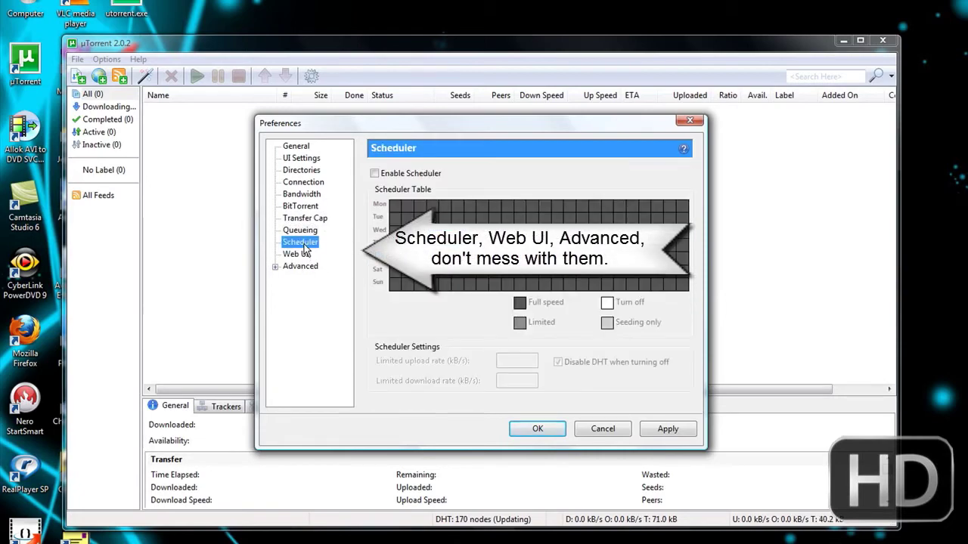
left_click(298, 255)
left_click(302, 266)
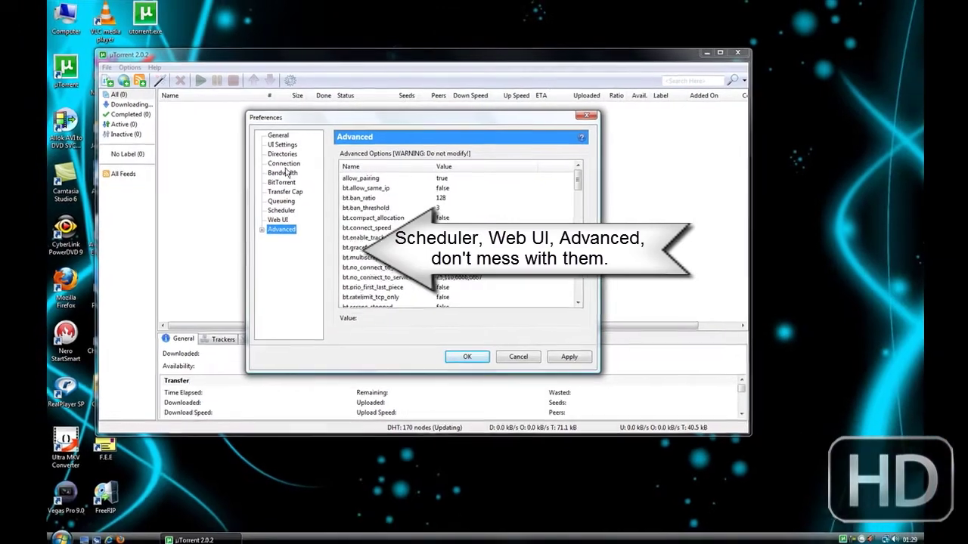
left_click(283, 136)
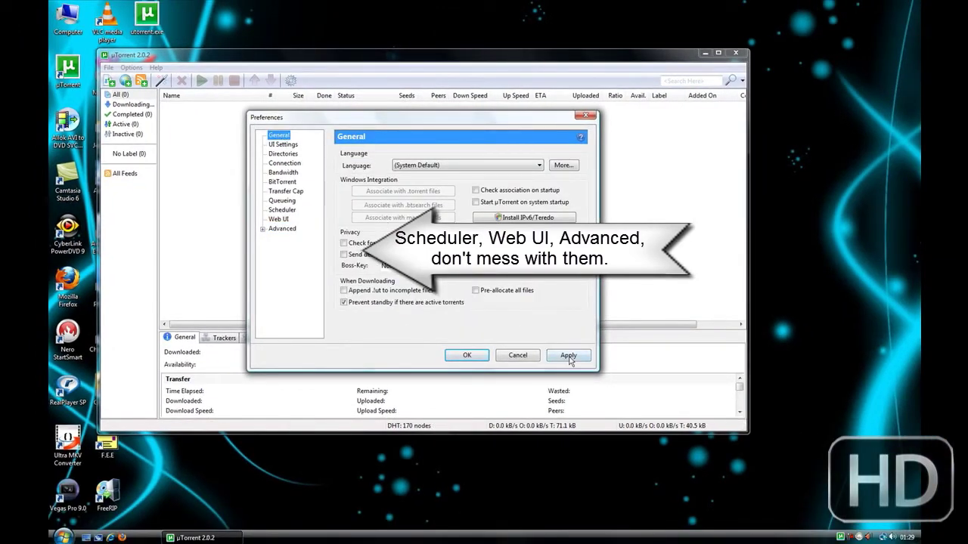
left_click(468, 357)
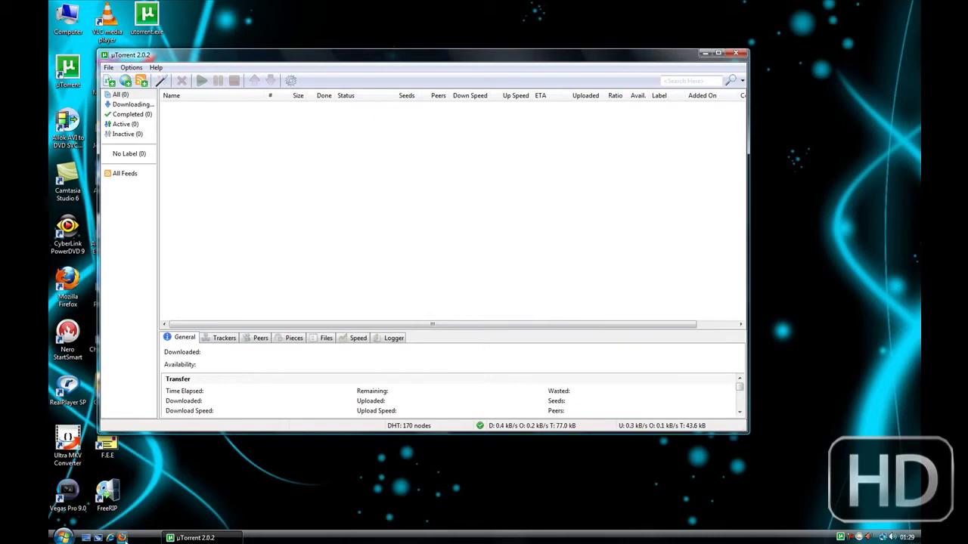
Switch to Firefox, search Google for "isohunt" and open the isoHunt site
left_click(123, 539)
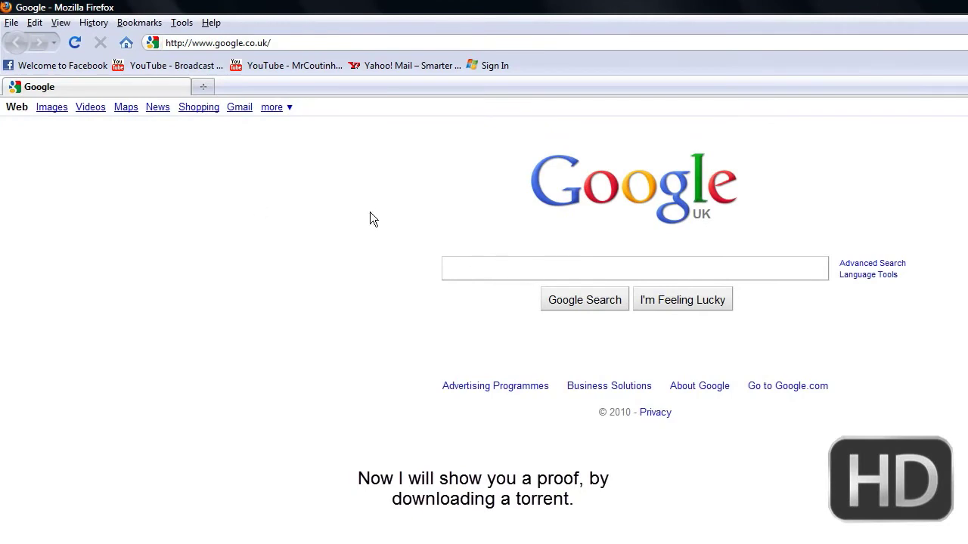
type("isohunt")
key("Return")
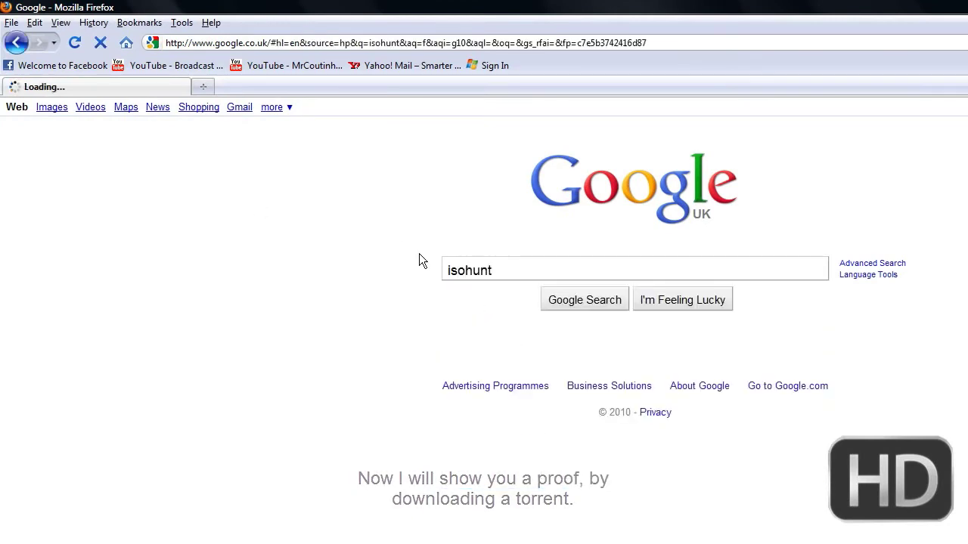
left_click(226, 195)
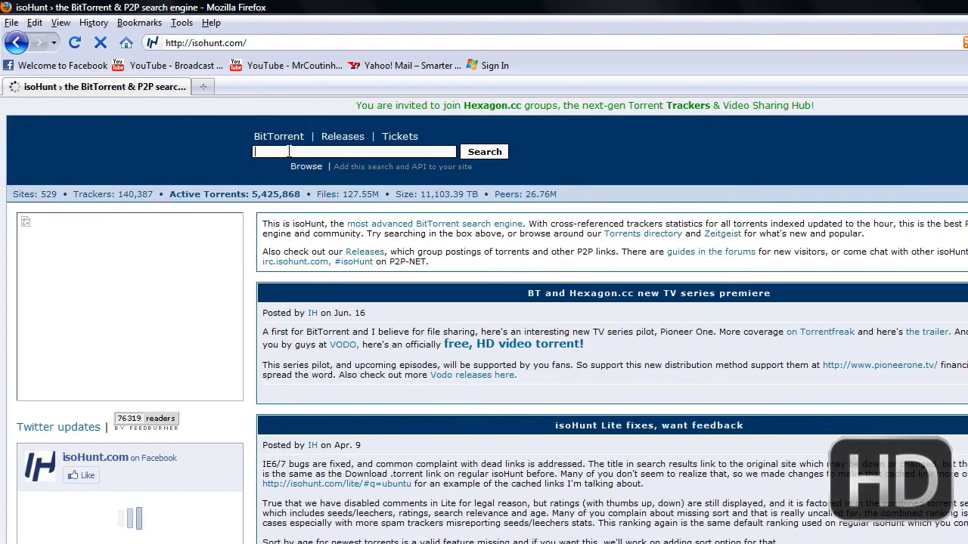
Search isoHunt for "2010" and open the page of the torrent Eminem - Recovery 2010
type("2010")
key("Return")
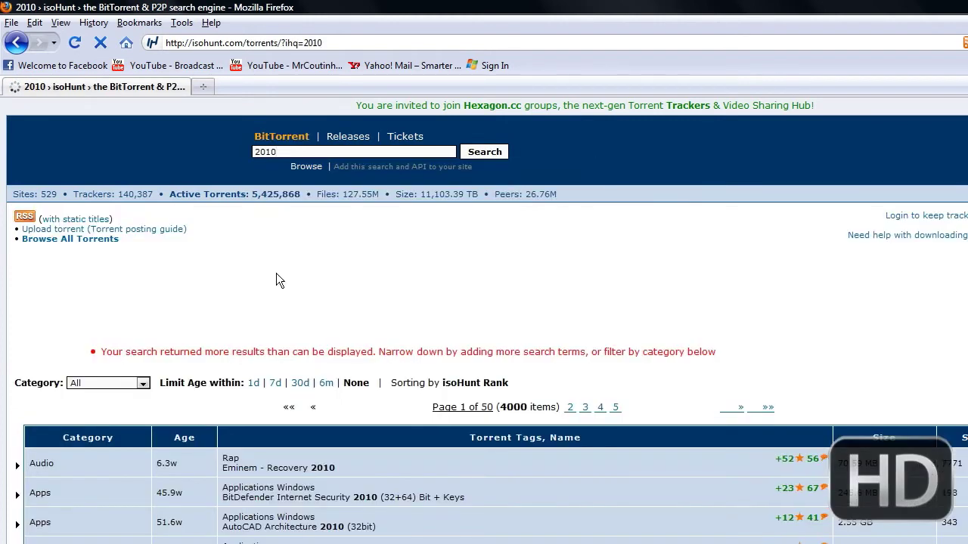
left_click(234, 469)
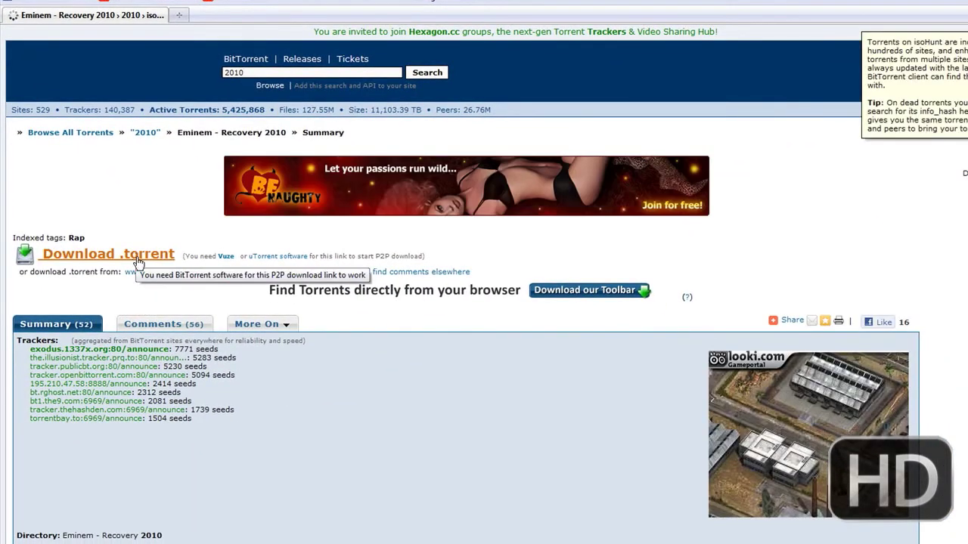
Download the .torrent file of Eminem - Recovery 2010 from isoHunt and open it with µTorrent
mouse_move(164, 277)
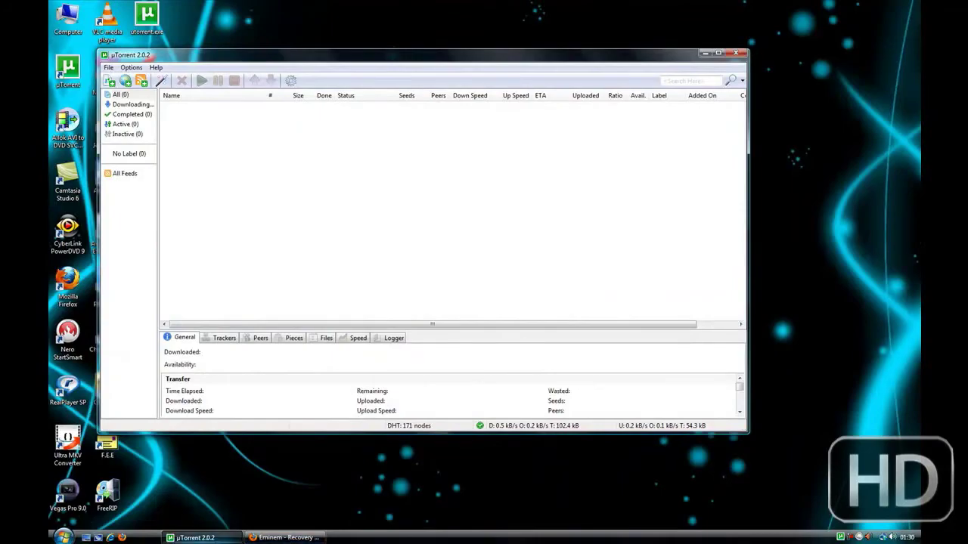
left_click(281, 539)
left_click(200, 538)
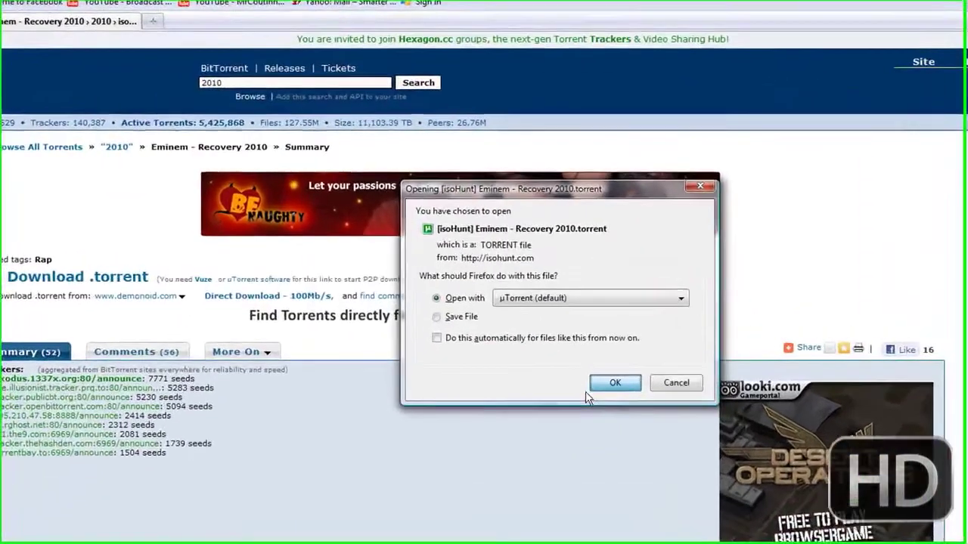
left_click(552, 343)
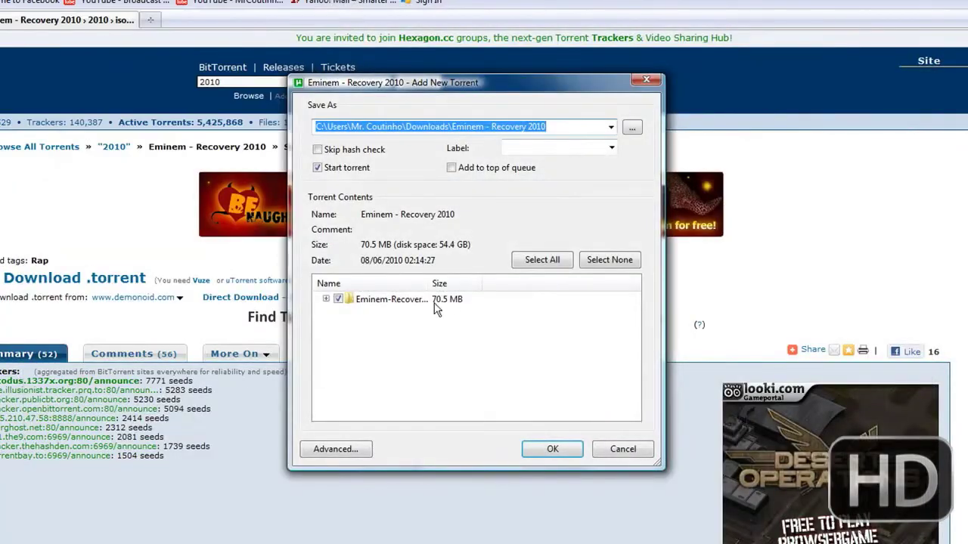
Expand the torrent's folder, review its files and exclude the 492 B "00. Eminem" info file from the download
left_click(326, 299)
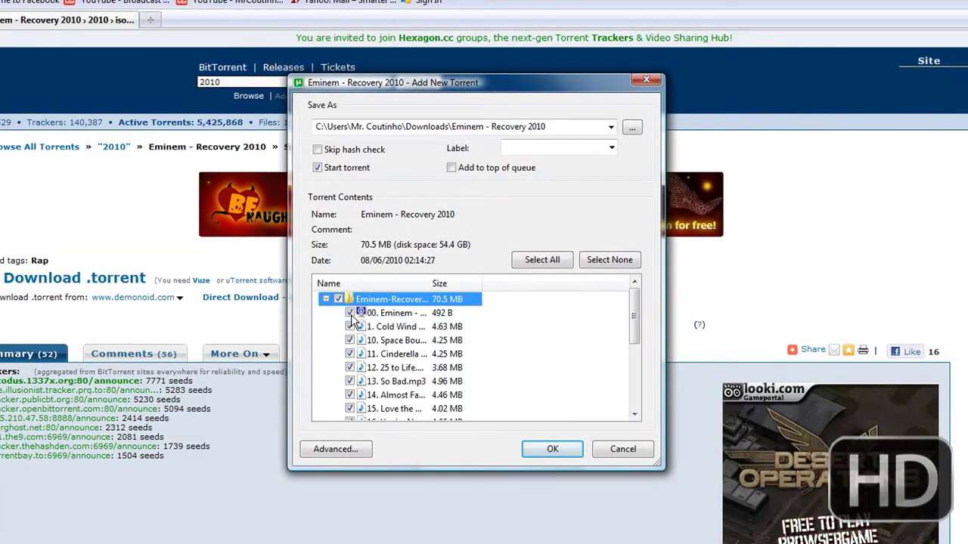
scroll(630, 313, "down", 1)
scroll(630, 312, "down", 2)
scroll(560, 329, "up", 4)
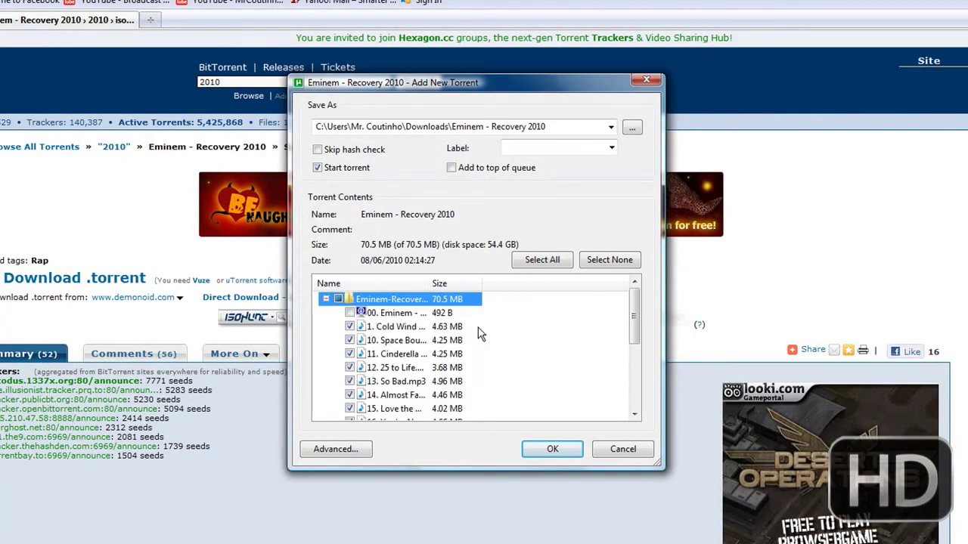
Set the torrent's save location to the Desktop and start the download
left_click(631, 128)
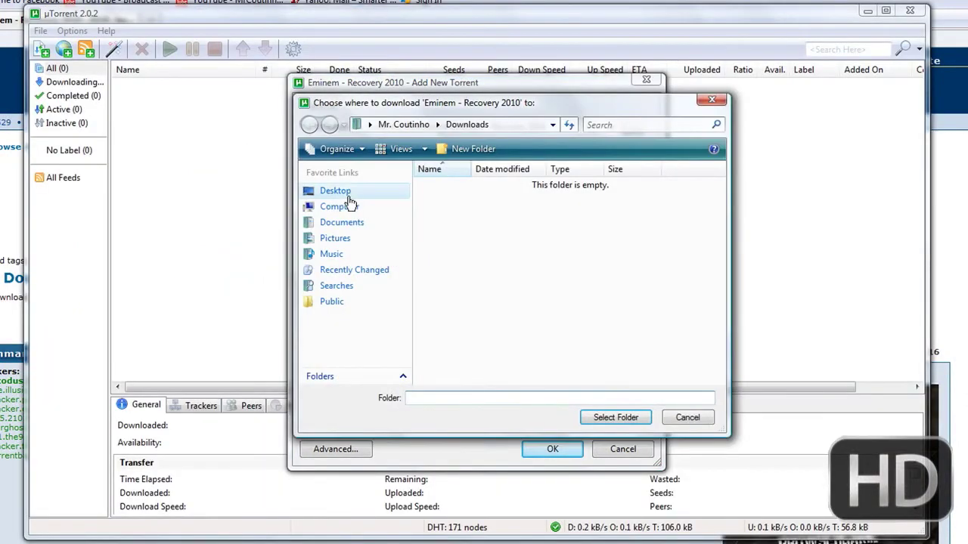
left_click(335, 191)
left_click(615, 418)
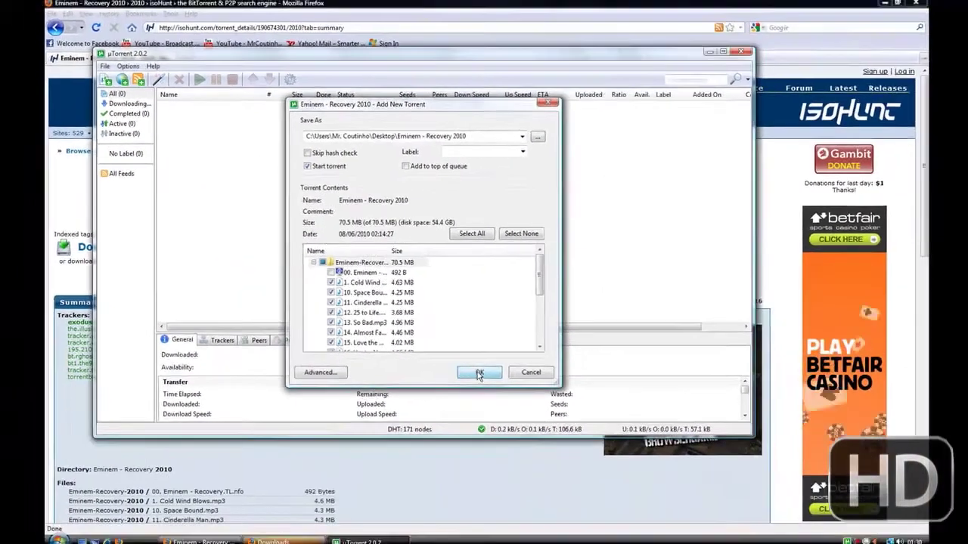
left_click(553, 449)
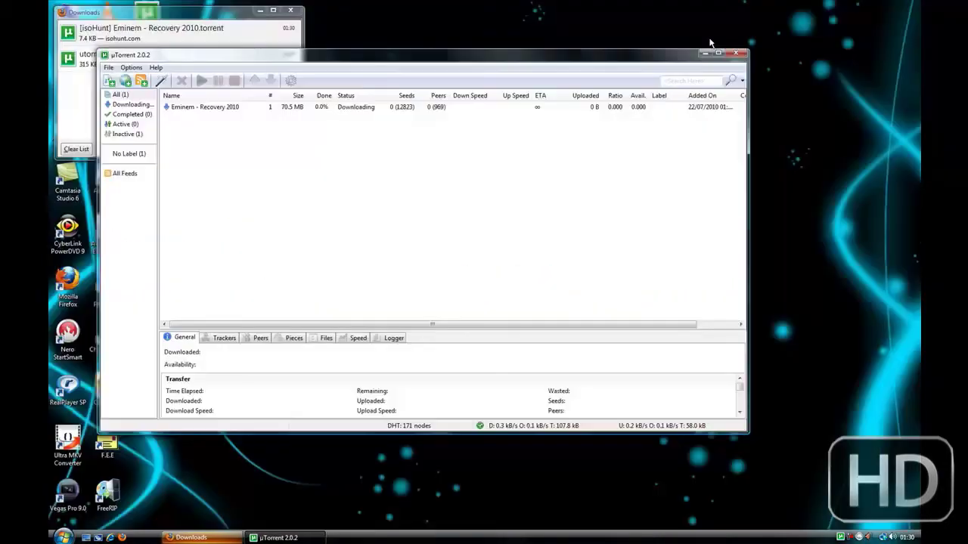
Close the Firefox Downloads window and shift the µTorrent window slightly across the desktop
left_click(291, 10)
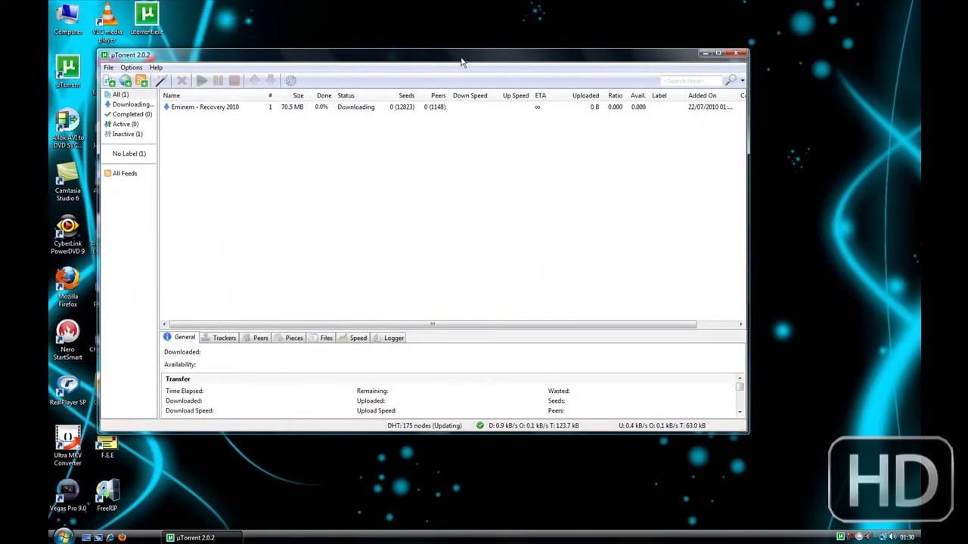
left_click_drag(465, 62, 499, 80)
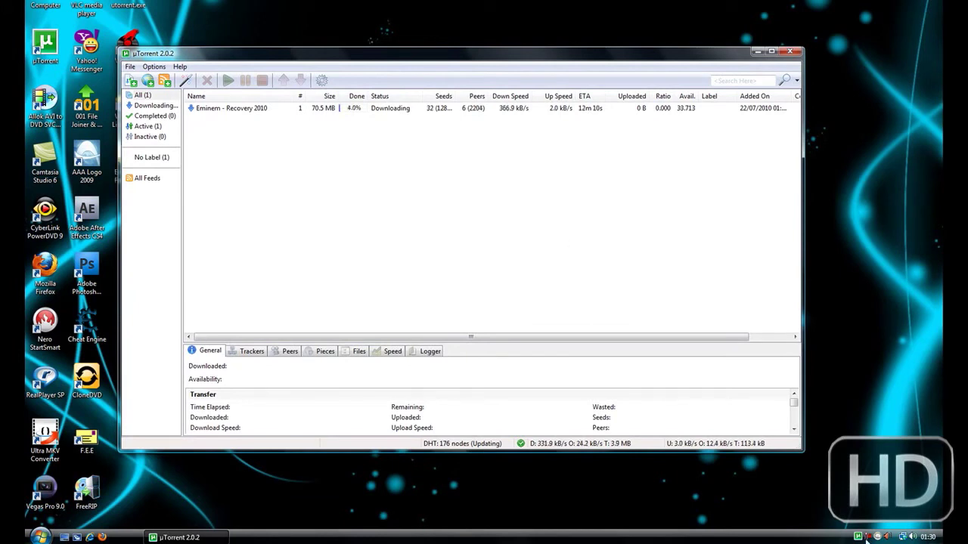
mouse_move(904, 538)
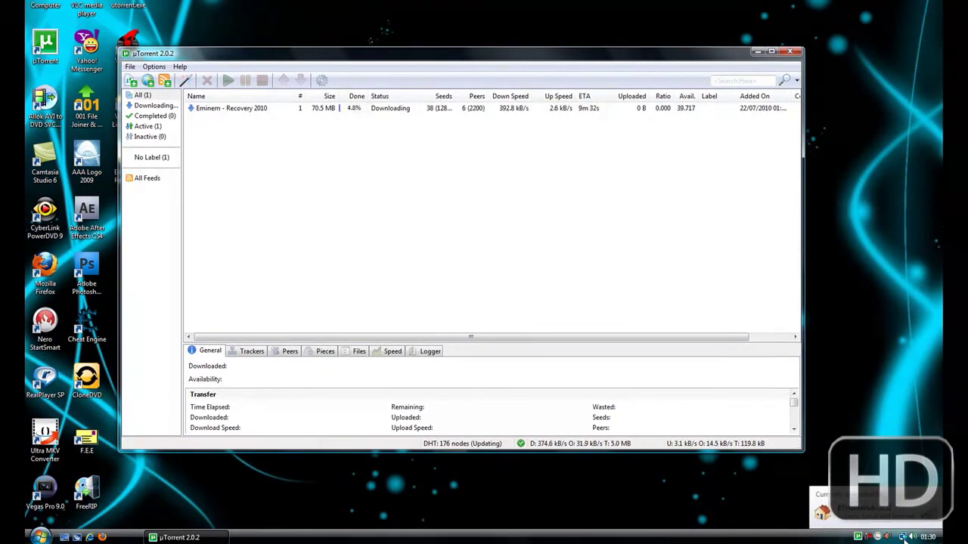